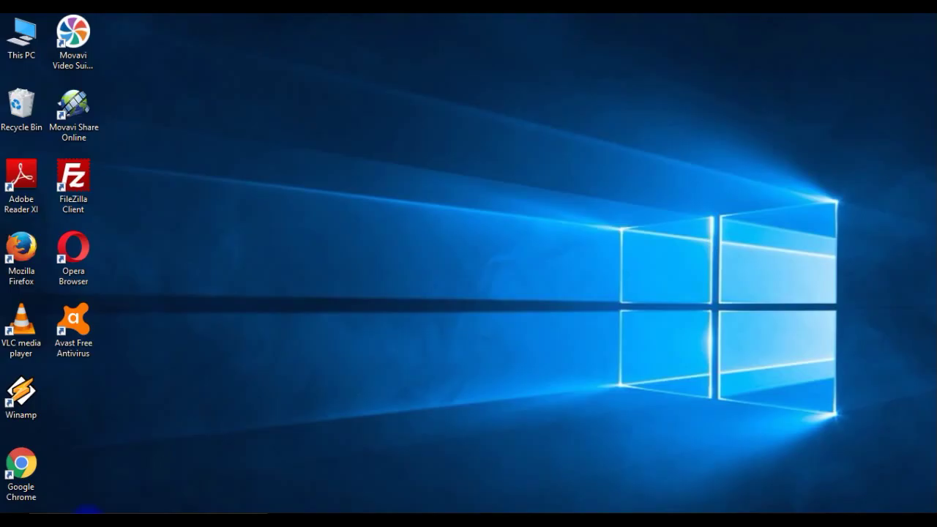
Search Windows for 'micro' and launch Microsoft Word 2010 from the results
left_click(88, 511)
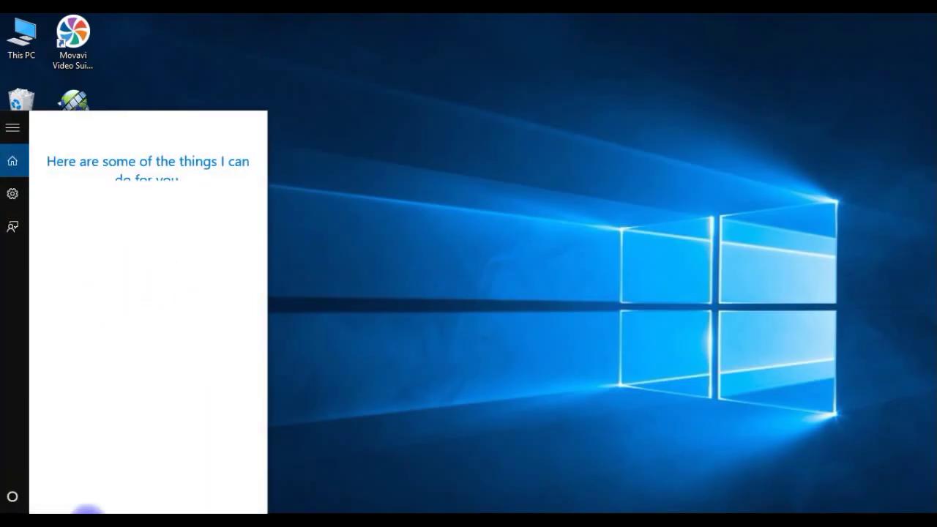
type("microswo")
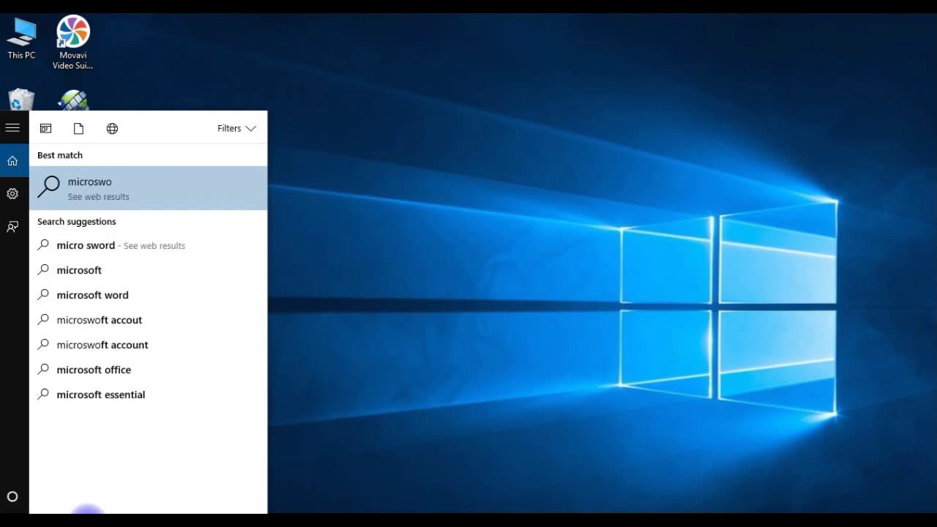
key("BackSpace")
key("BackSpace")
key("BackSpace")
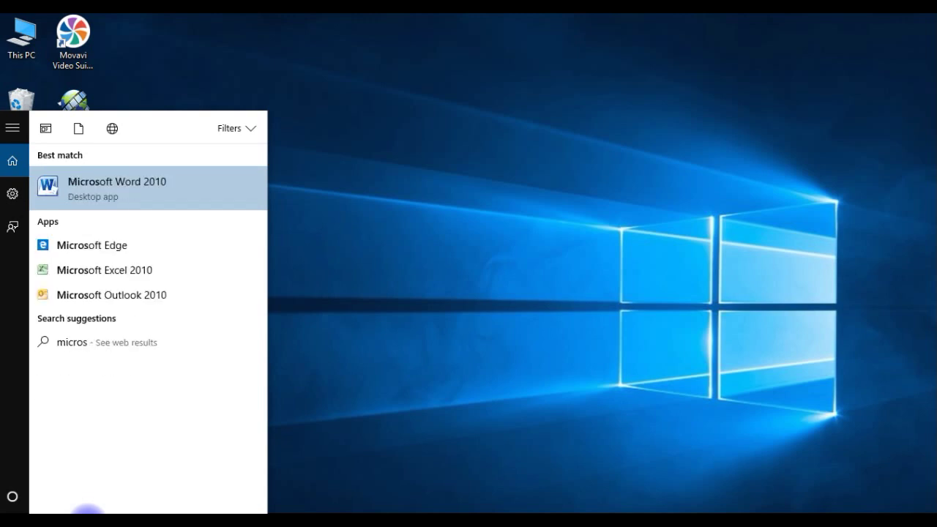
left_click(99, 192)
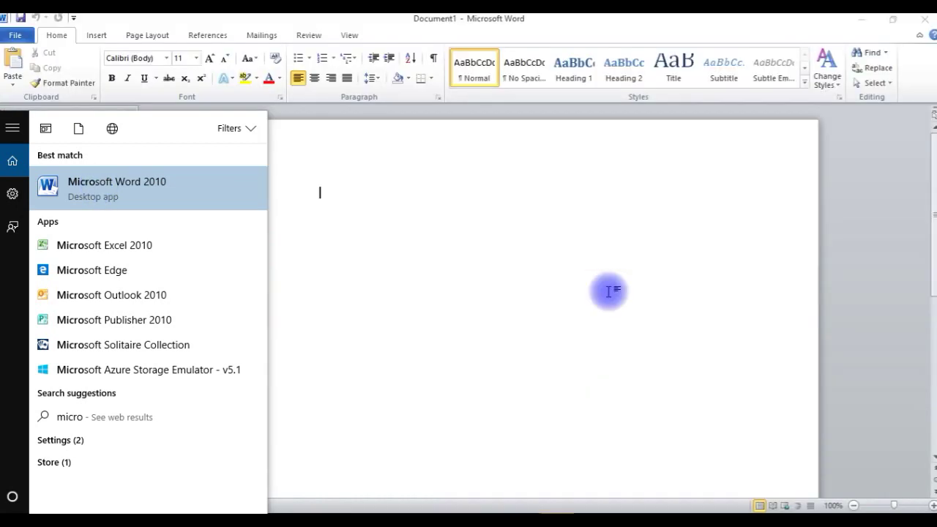
Dismiss the search panel and start a Letters mail merge from the Mailings tab
left_click(609, 291)
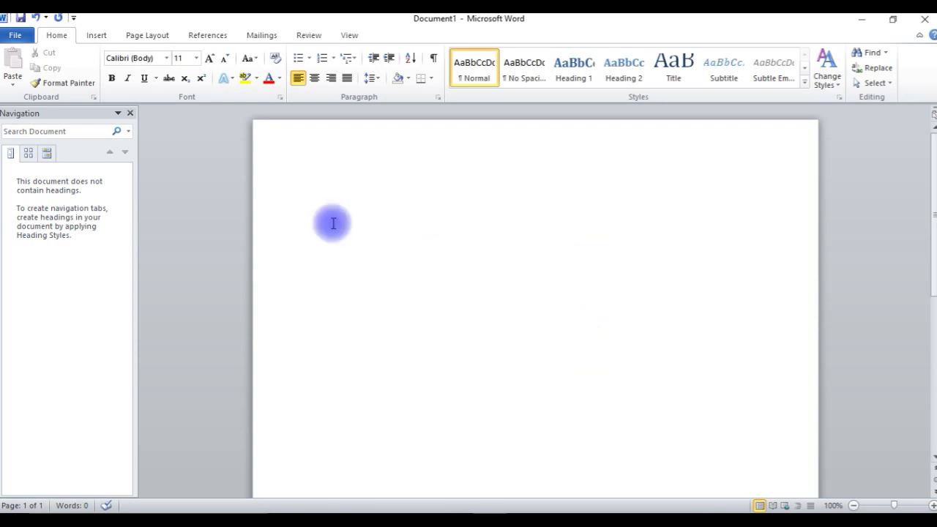
left_click(264, 36)
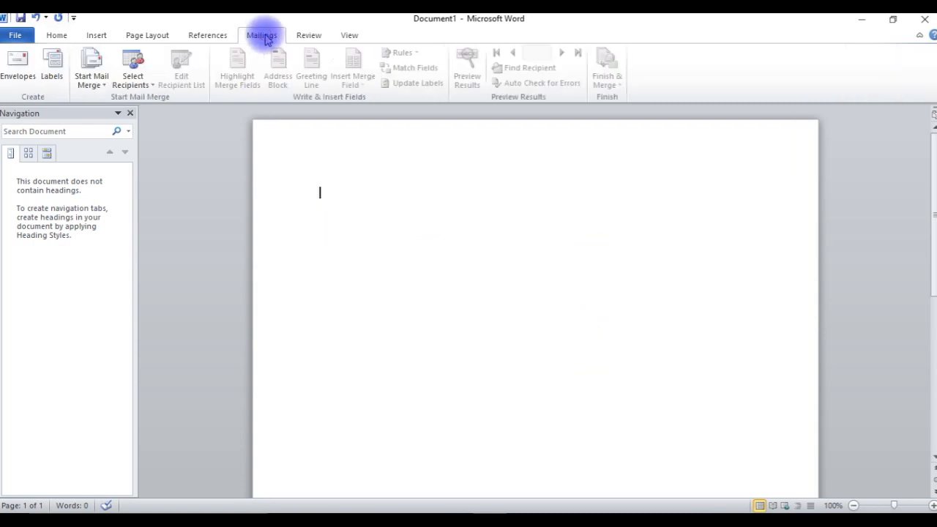
left_click(96, 83)
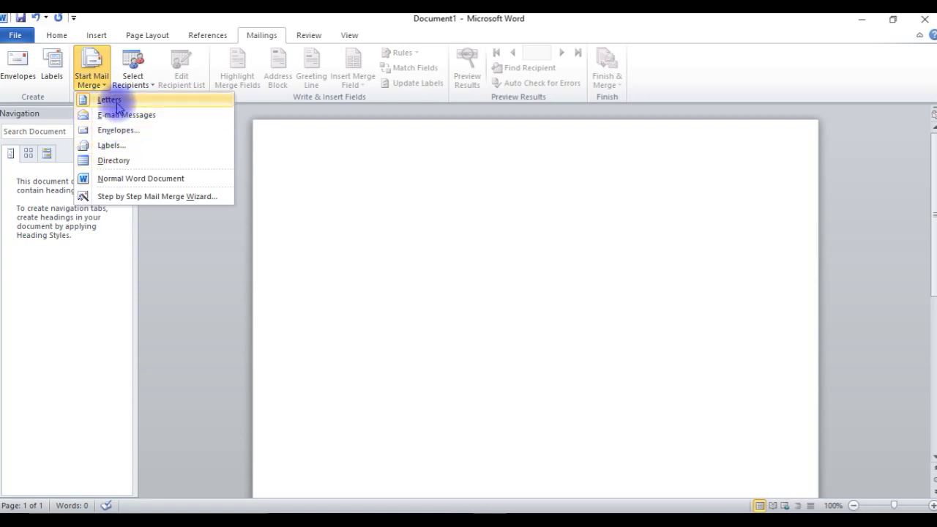
left_click(117, 106)
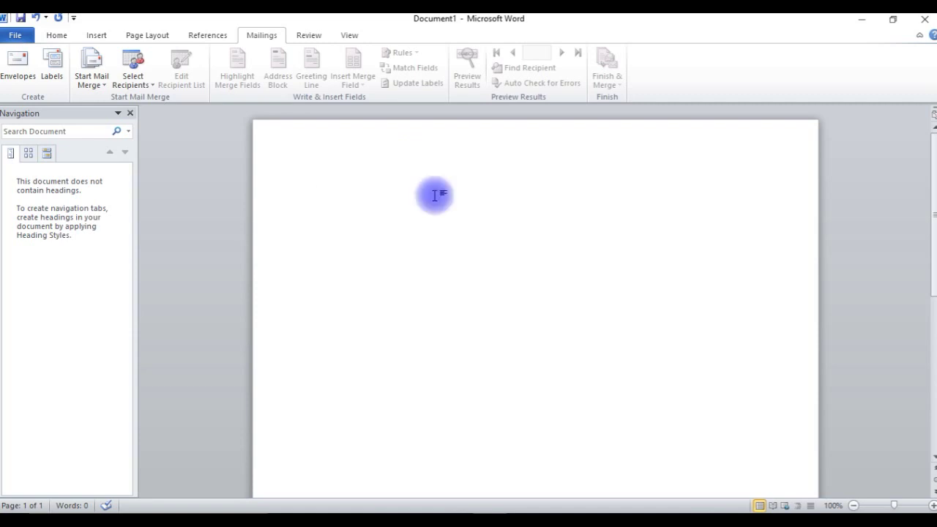
Write the letter: Hello, 'Please Attend seminar on 09 oct – 2017', Thanking you, and signature
type("Hello")
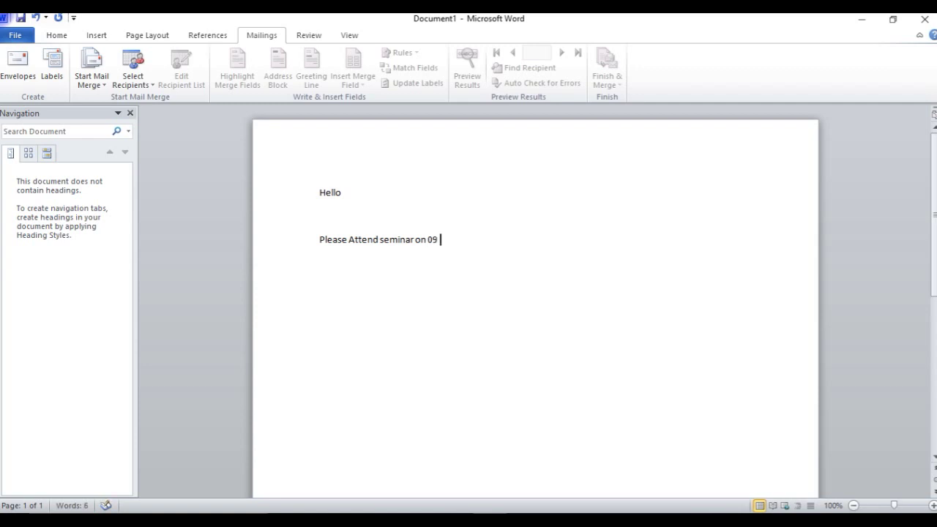
left_click(349, 205)
key("ctrl+End")
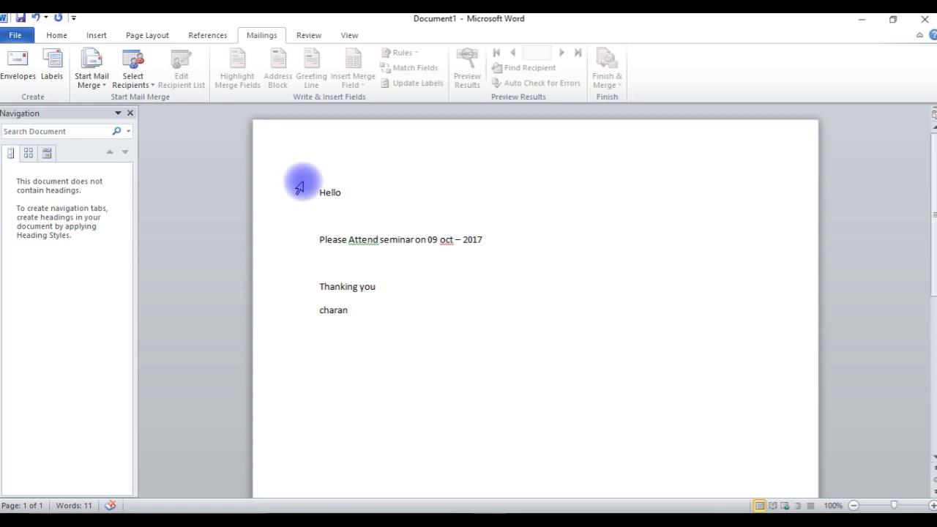
left_click(130, 85)
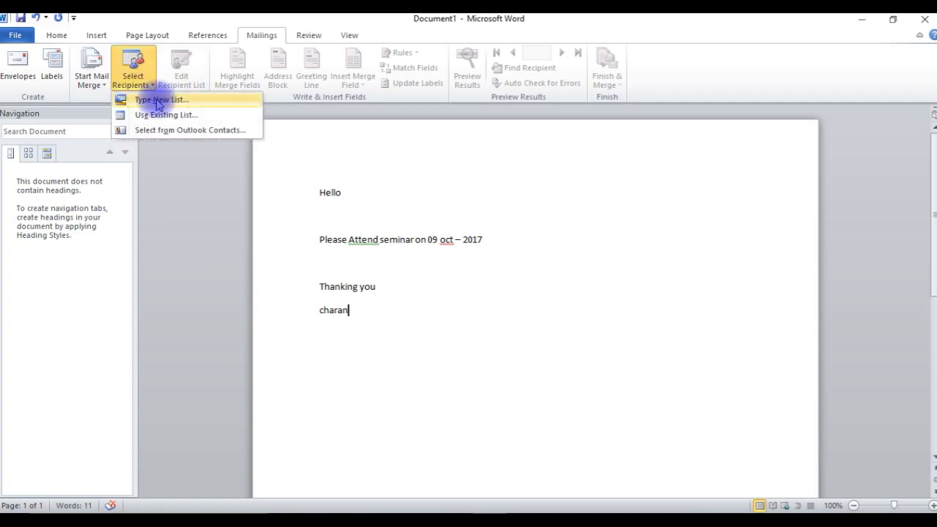
Begin a new recipient list with Type New List and open Customize Columns
left_click(157, 100)
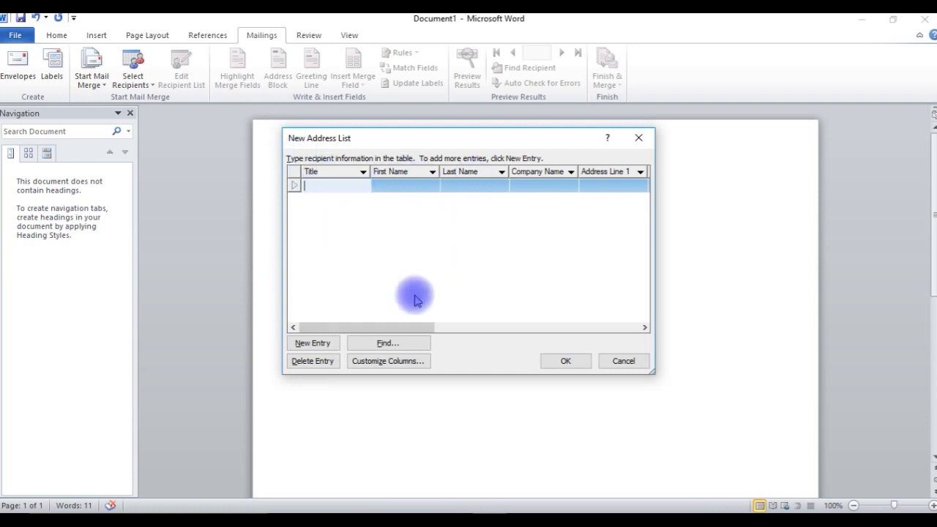
left_click_drag(398, 327, 617, 331)
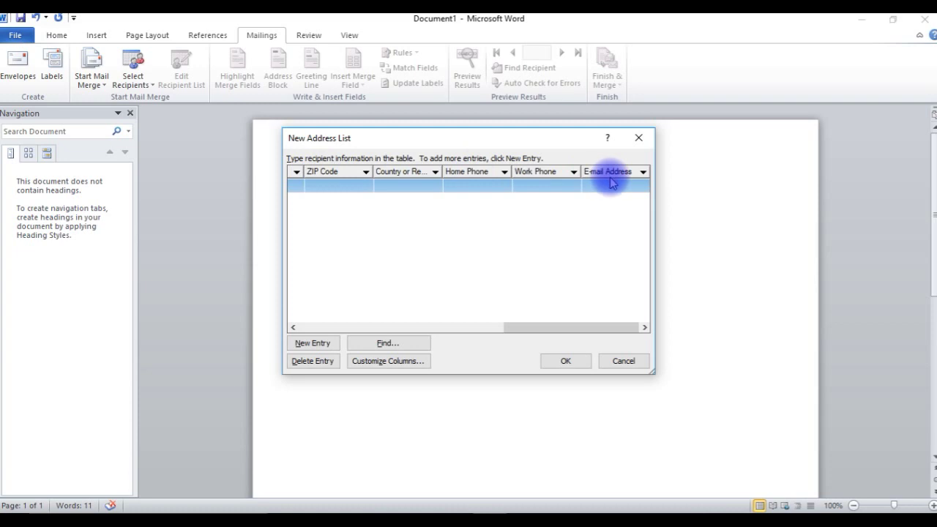
left_click(388, 360)
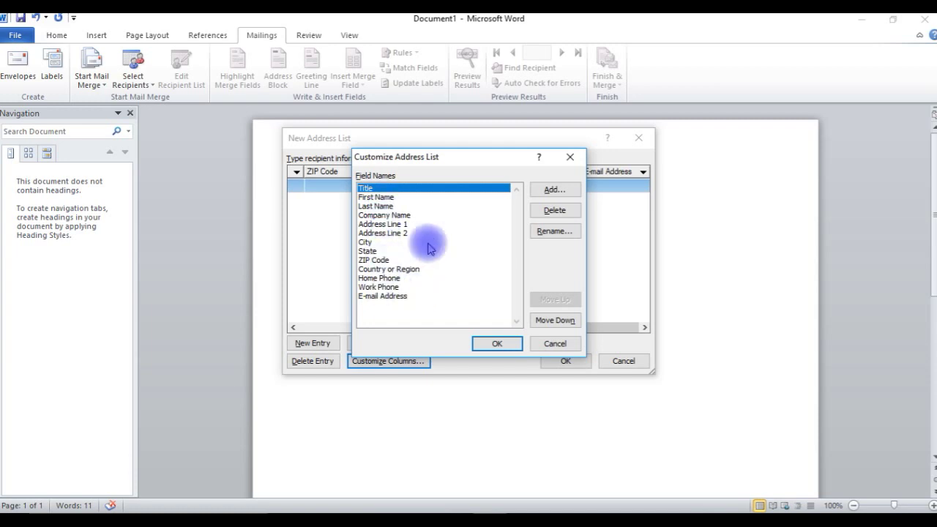
Delete the Address Line 2 field from the recipient list
left_click(381, 234)
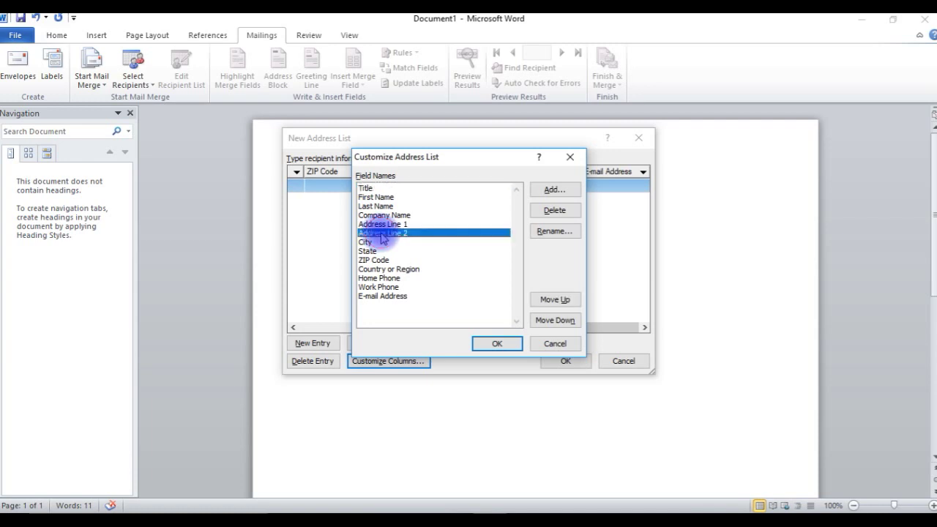
left_click(548, 211)
left_click(435, 303)
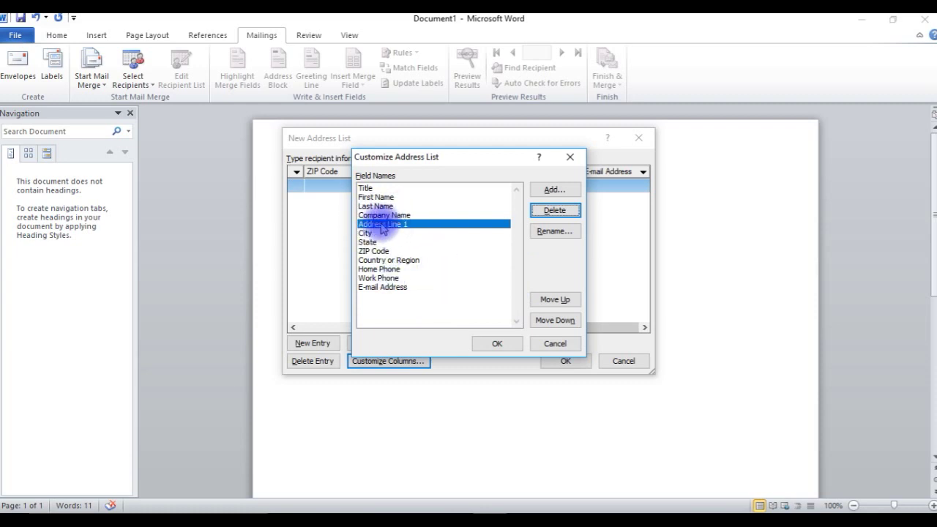
Rename Address Line 1 to Address and apply the customized fields
left_click(542, 230)
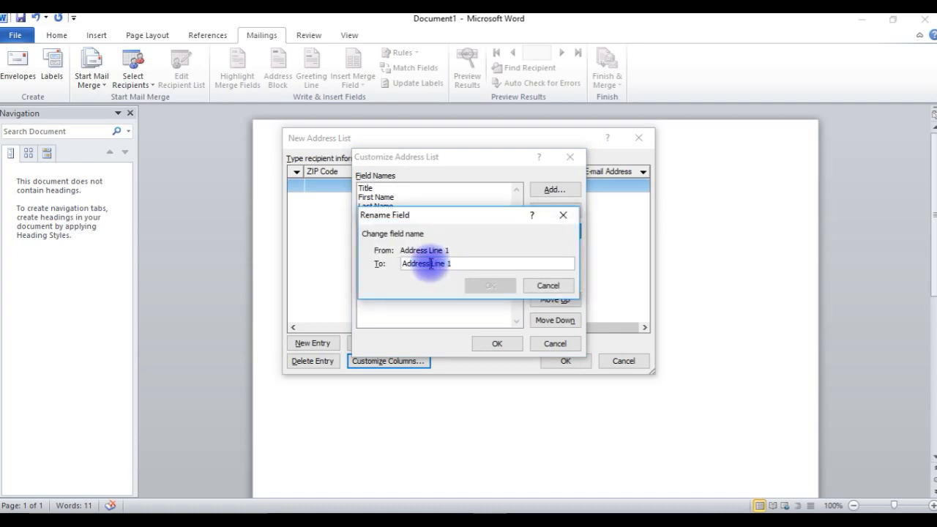
left_click_drag(429, 263, 464, 264)
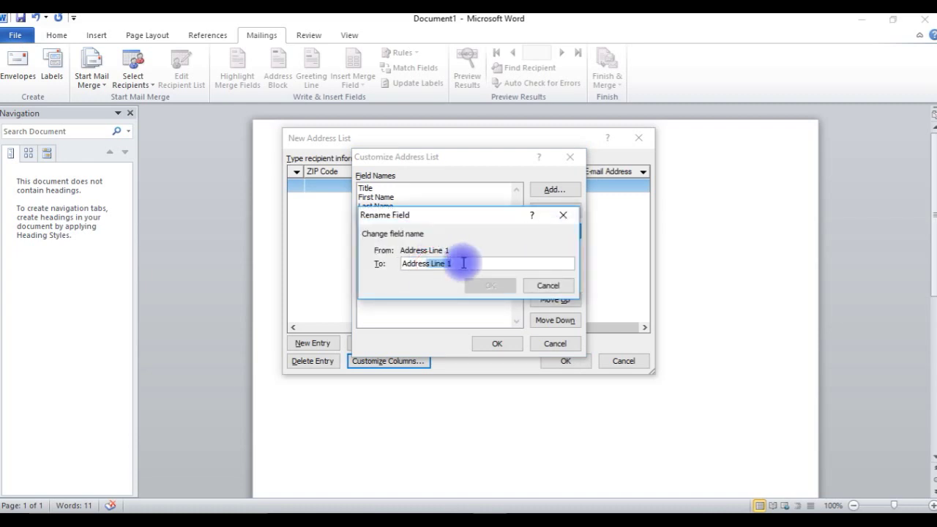
key("BackSpace")
key("BackSpace")
key("BackSpace")
left_click(481, 285)
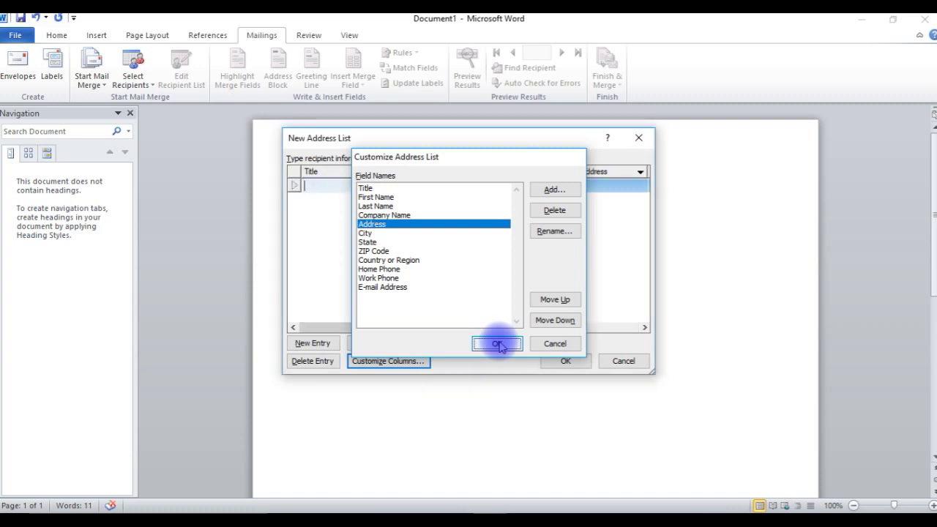
left_click(498, 342)
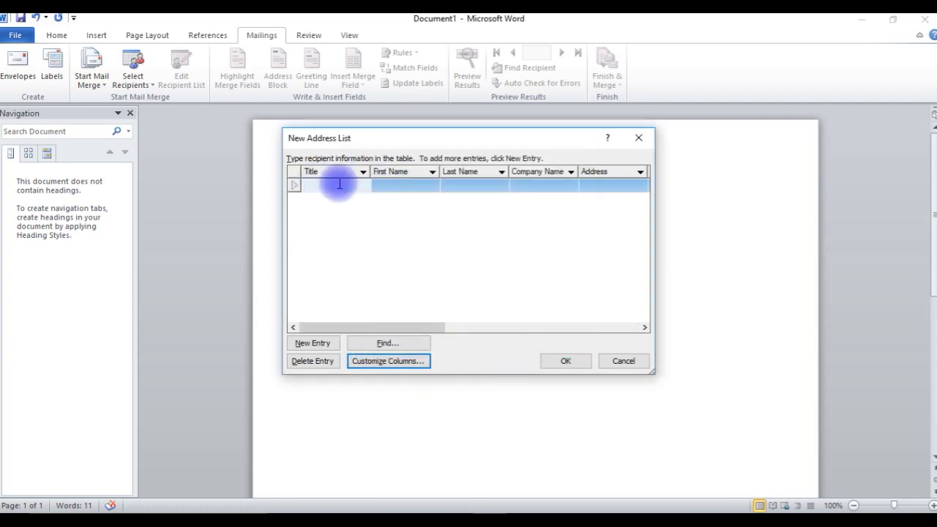
Enter the first recipient's first and last name in the new address list
left_click(391, 186)
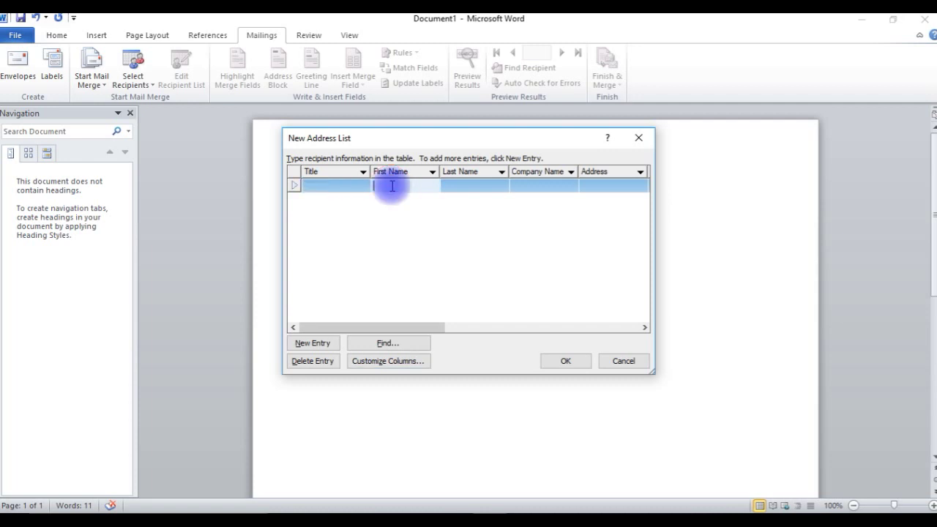
type("Peter")
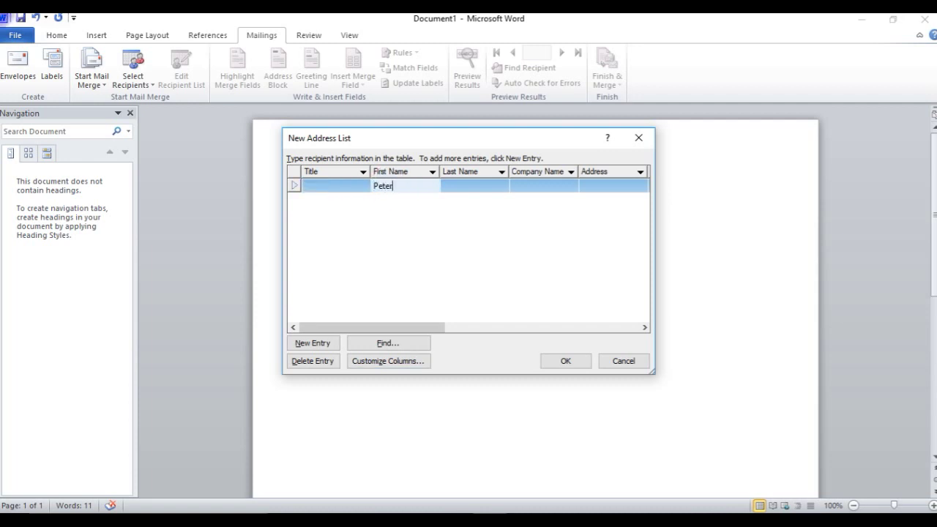
key("Tab")
type("sdf")
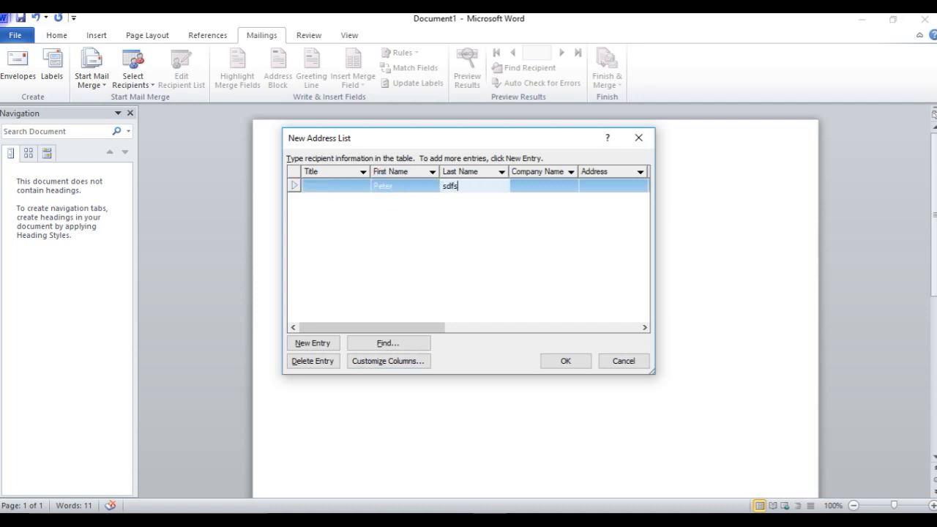
key("Tab")
key("Tab")
key("Tab")
key("Tab")
key("Tab")
key("Tab")
key("Tab")
key("Tab")
key("Tab")
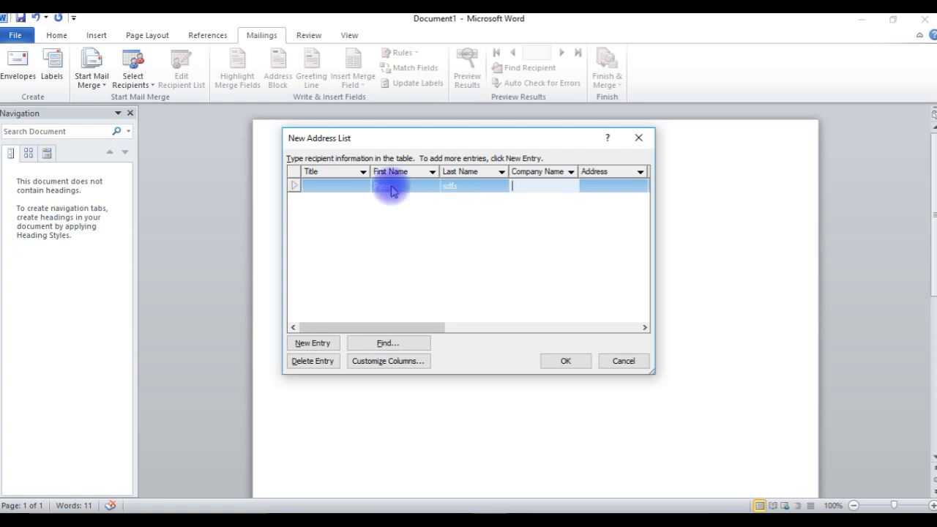
key("Tab")
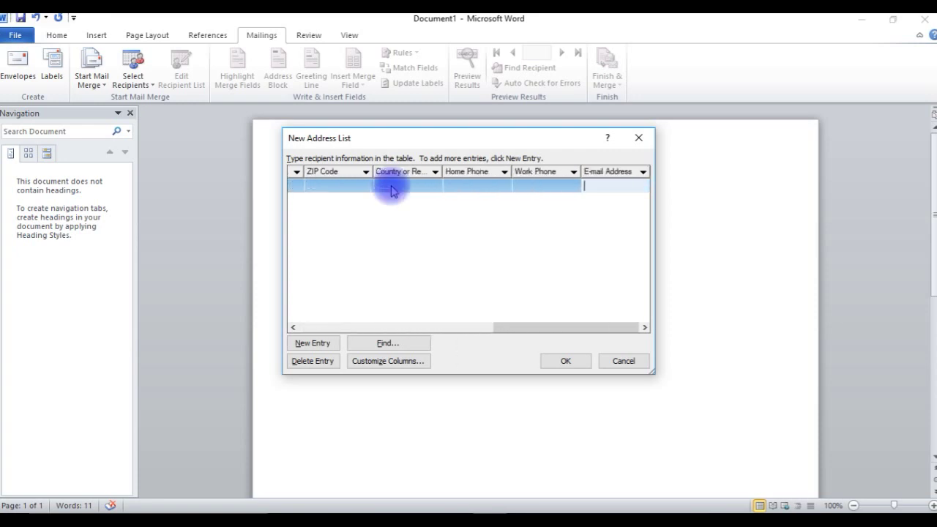
key("Tab")
Add two more recipient rows with first and last names and finish the list
key("Tab")
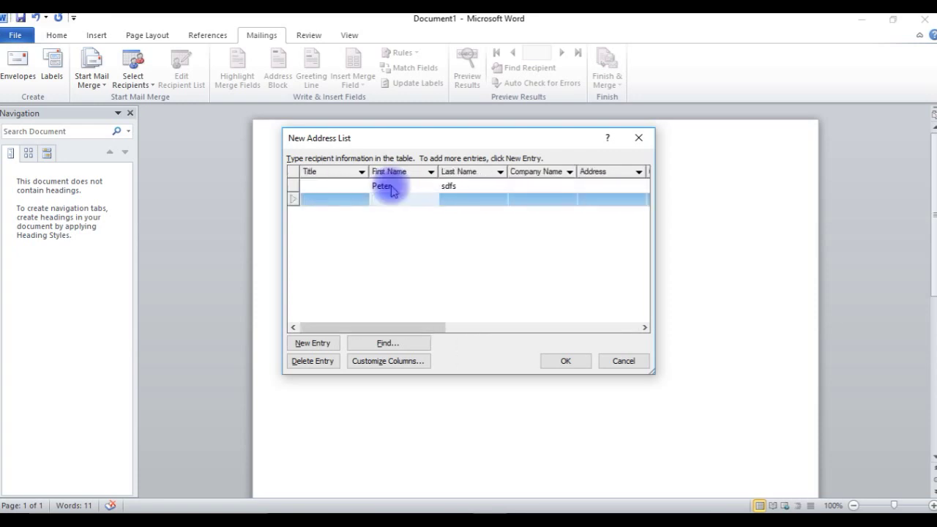
key("Tab")
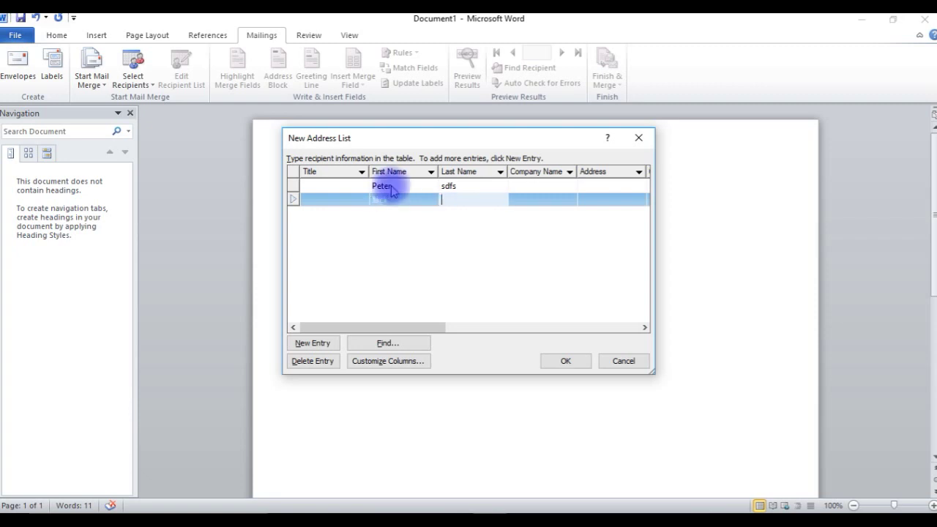
key("Tab")
key("Tab")
key("Tab")
key("Tab")
key("Tab")
key("Tab")
key("Tab")
key("Tab")
key("Tab")
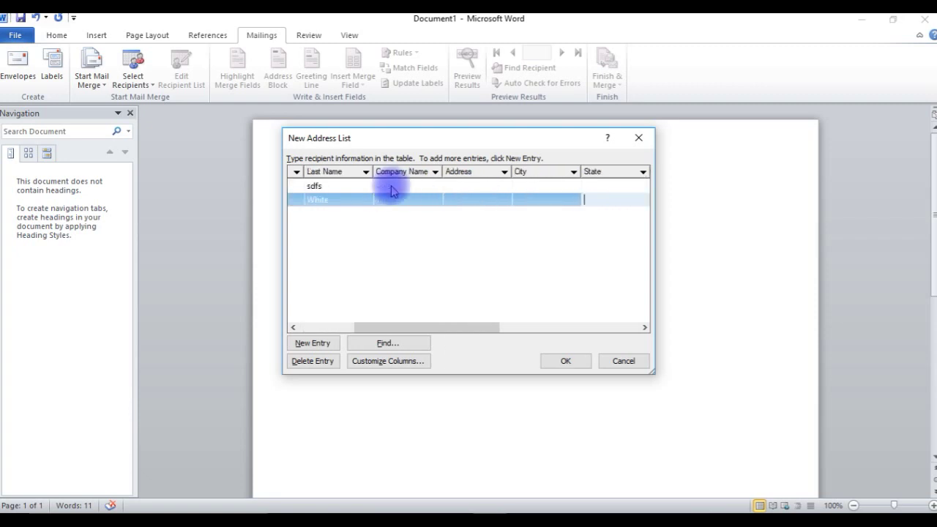
key("Tab")
key("Tab")
key("Tab")
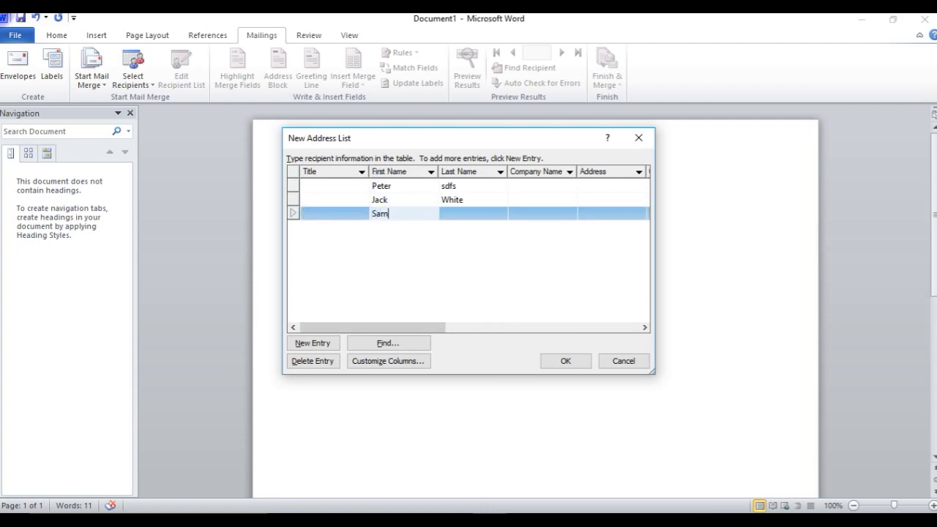
key("Tab")
type("a")
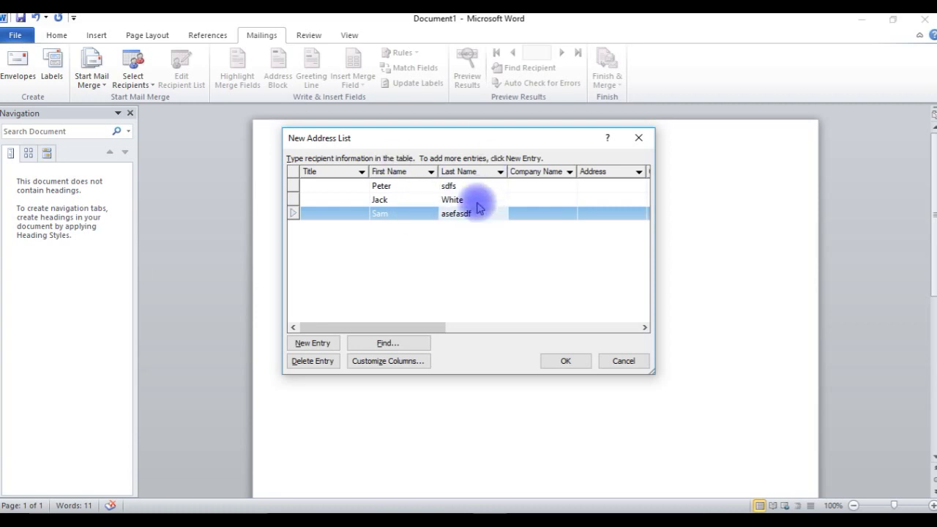
left_click(567, 361)
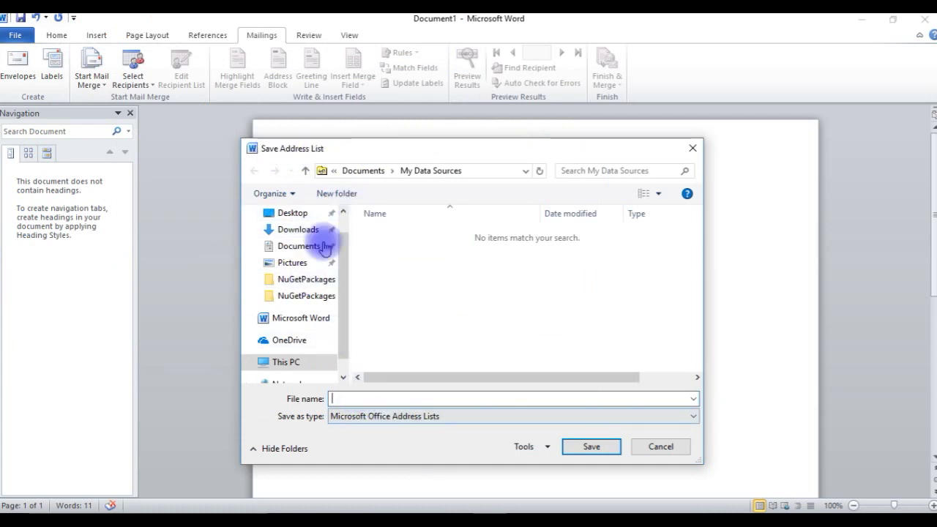
Save the recipient list to the Desktop under the file name Mailmerge
left_click(292, 217)
left_click(352, 397)
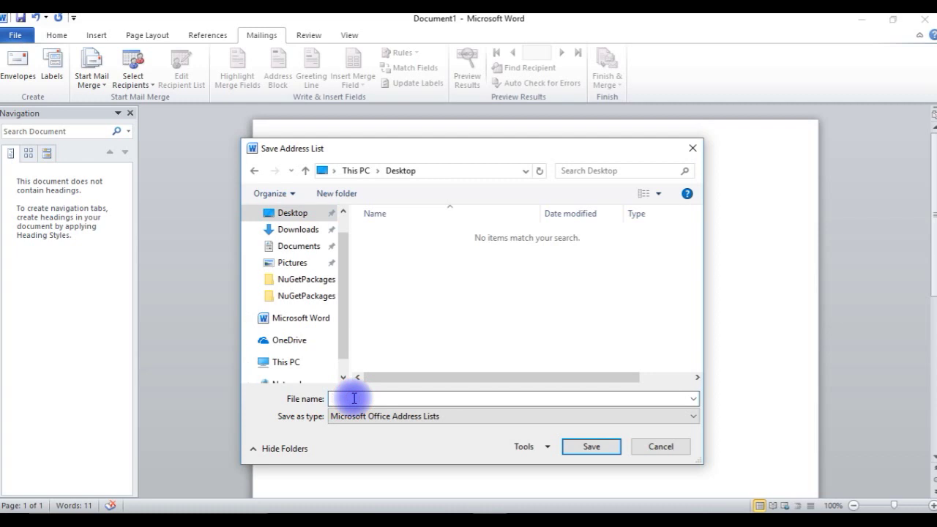
type("Mailmerge")
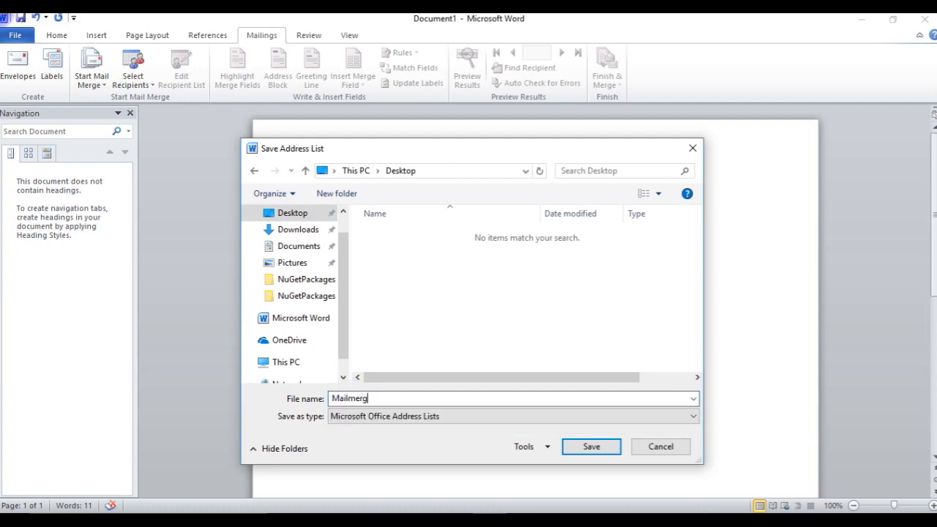
left_click(588, 448)
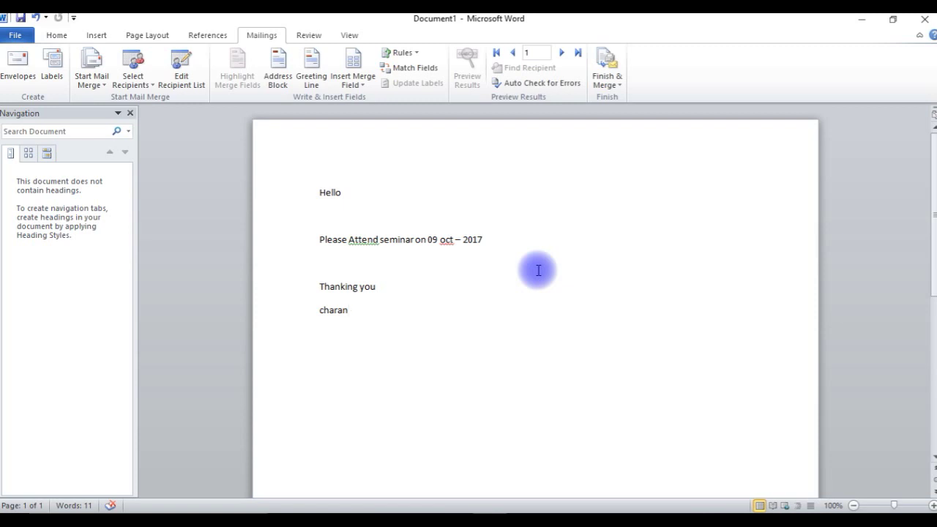
Insert the First_Name and Last_Name merge fields after Hello in the greeting
left_click(344, 193)
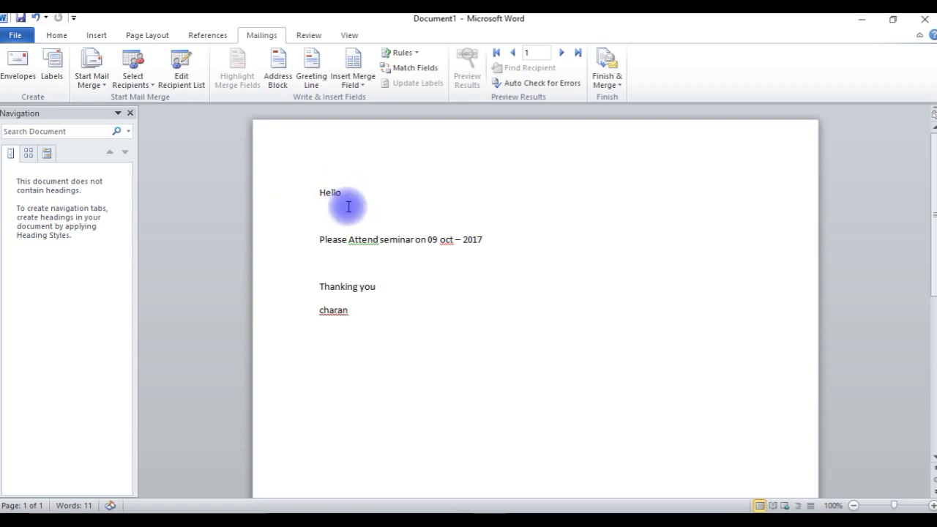
left_click(358, 83)
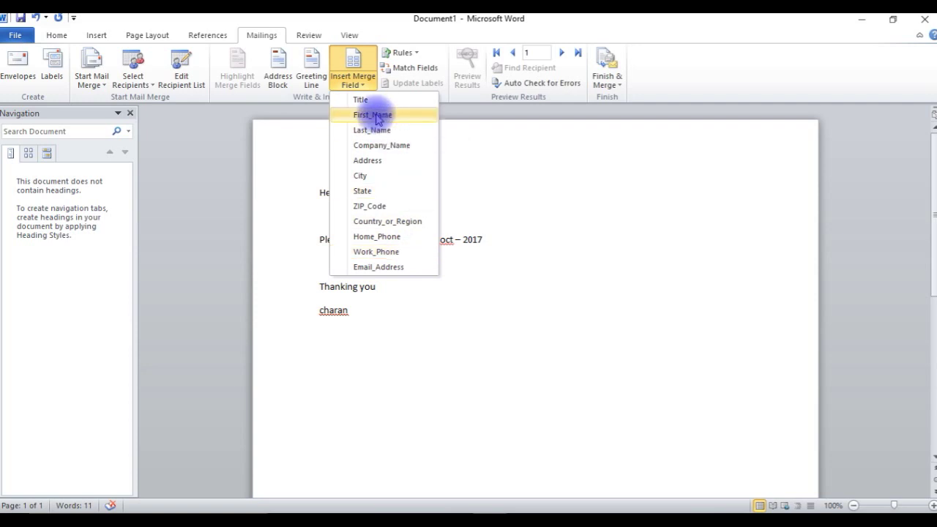
left_click(373, 115)
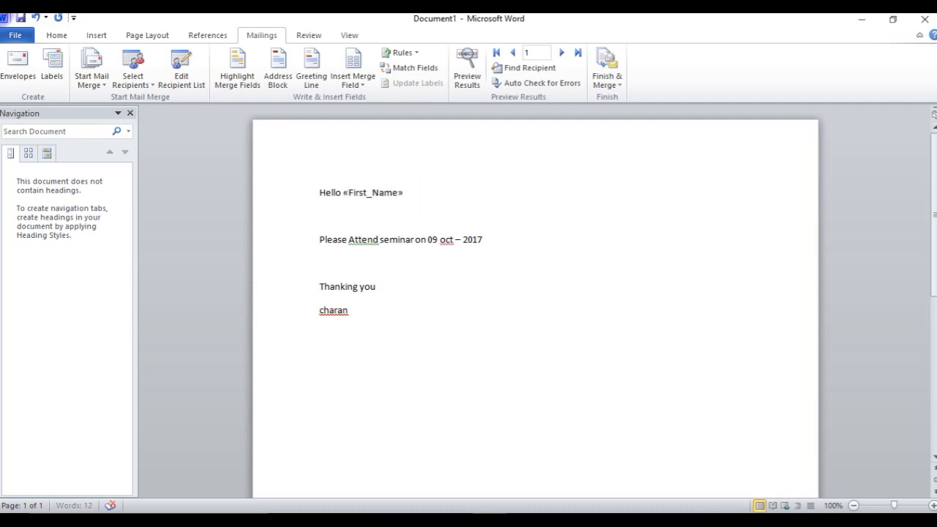
left_click(353, 79)
left_click(370, 130)
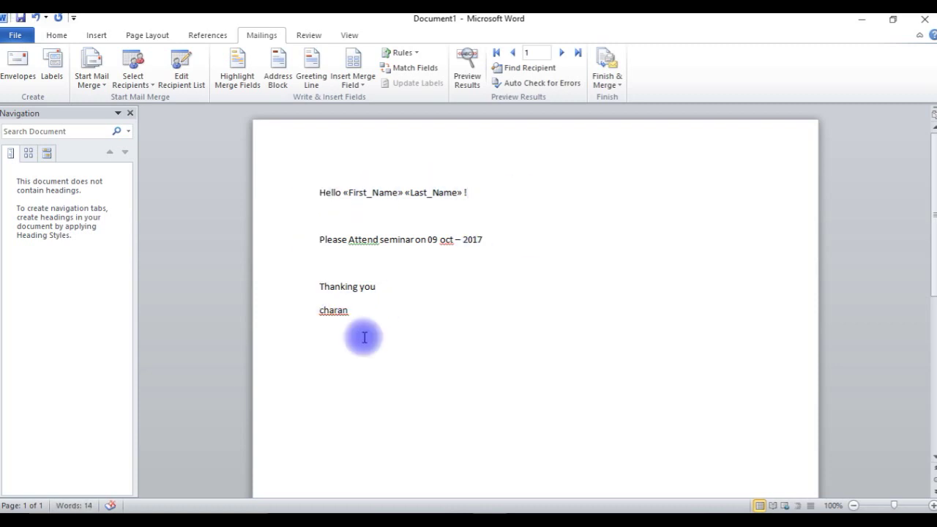
Preview the merged results and advance to the third recipient's letter
left_click(473, 84)
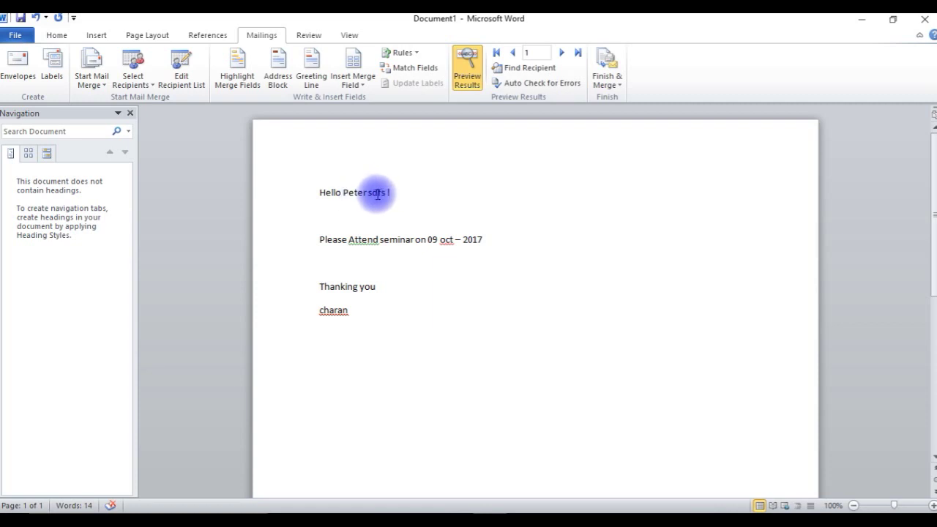
left_click(387, 194)
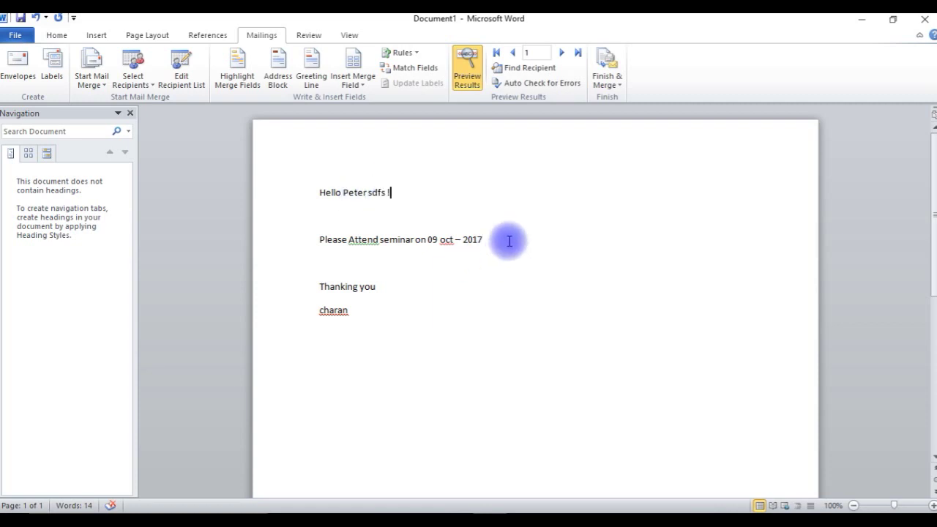
scroll(508, 244, "down", 5)
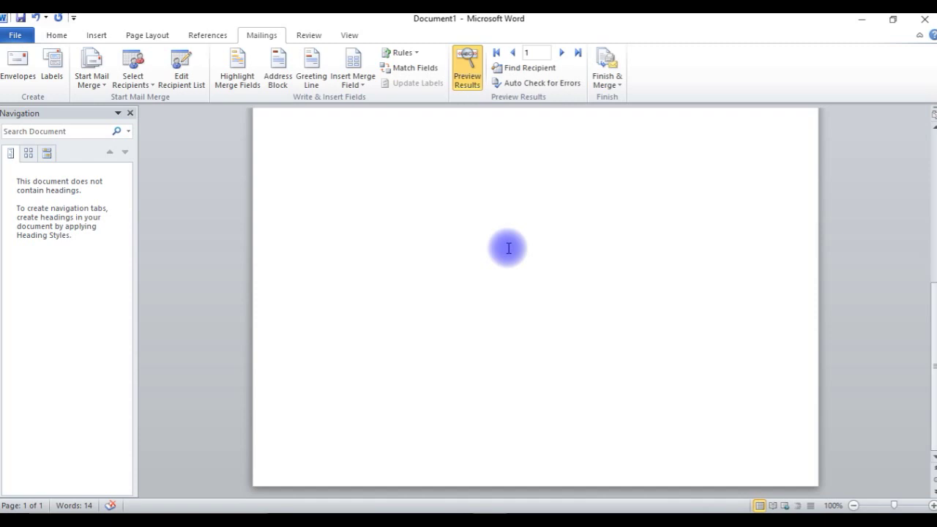
scroll(509, 248, "up", 5)
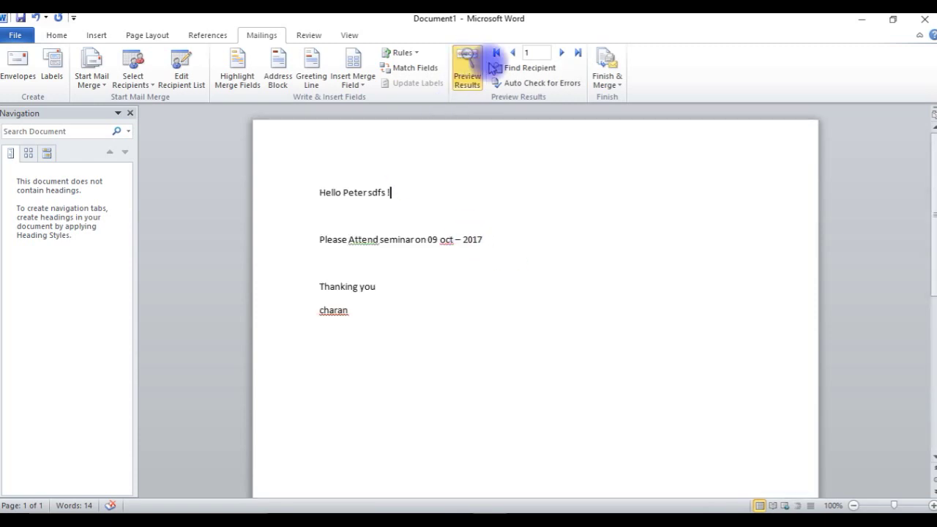
left_click(461, 86)
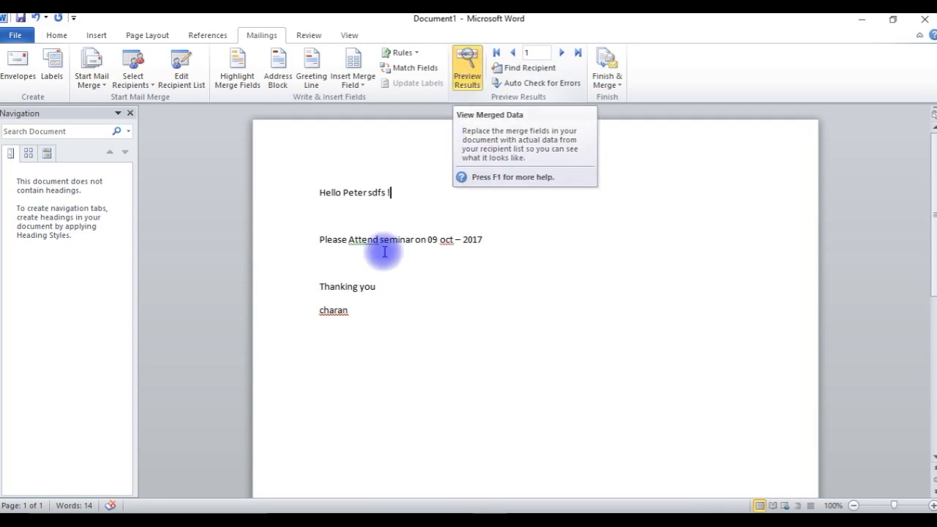
left_click(562, 53)
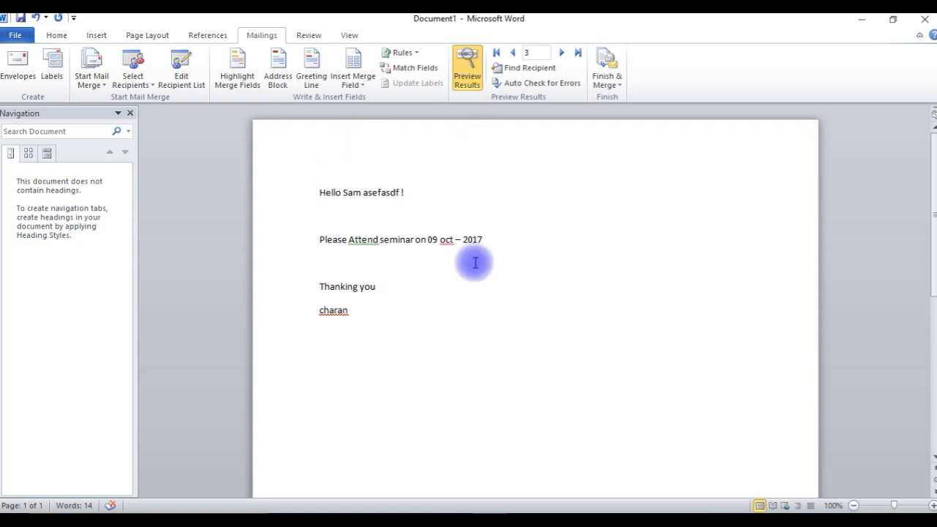
left_click(615, 83)
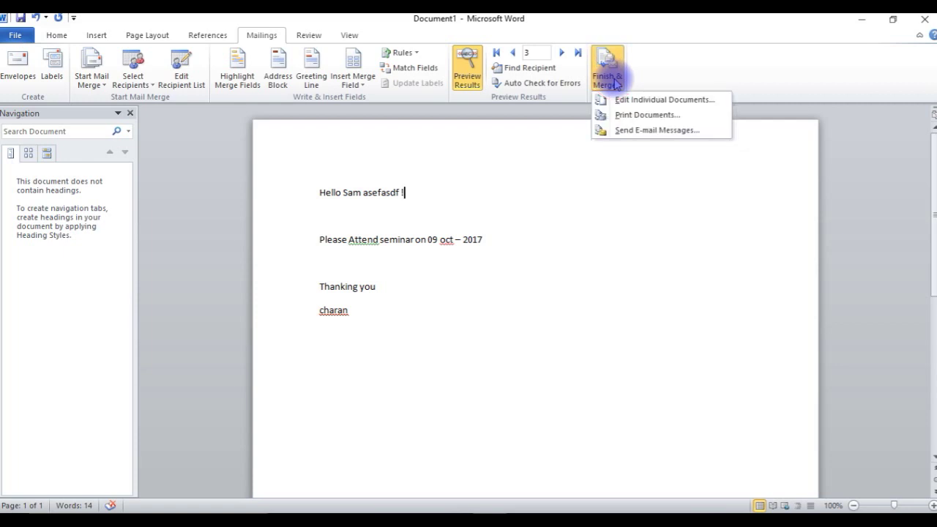
Merge all records into individual editable letters with Edit Individual Documents
left_click(665, 100)
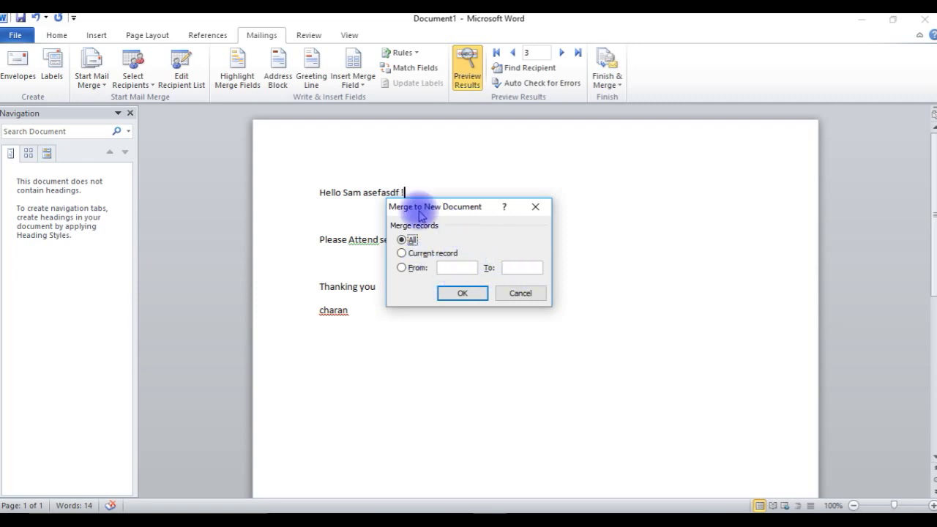
left_click(463, 295)
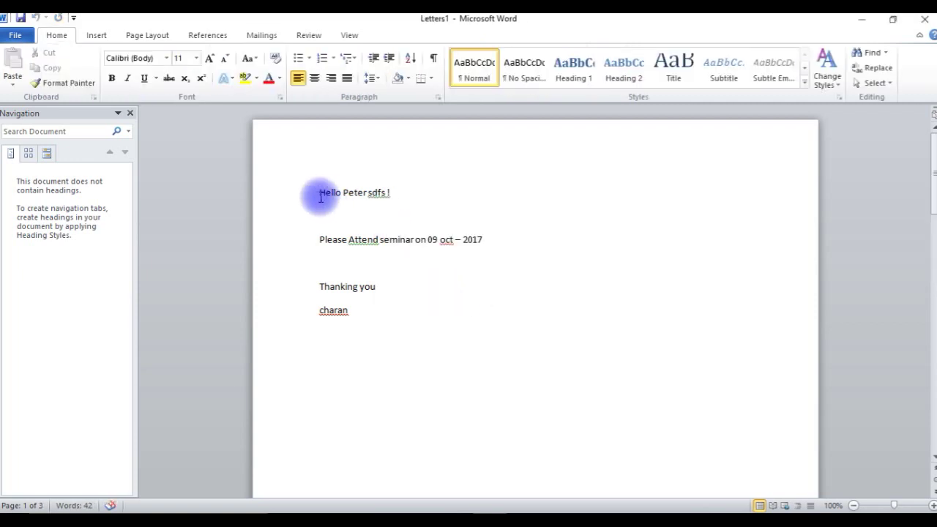
scroll(433, 245, "down", 10)
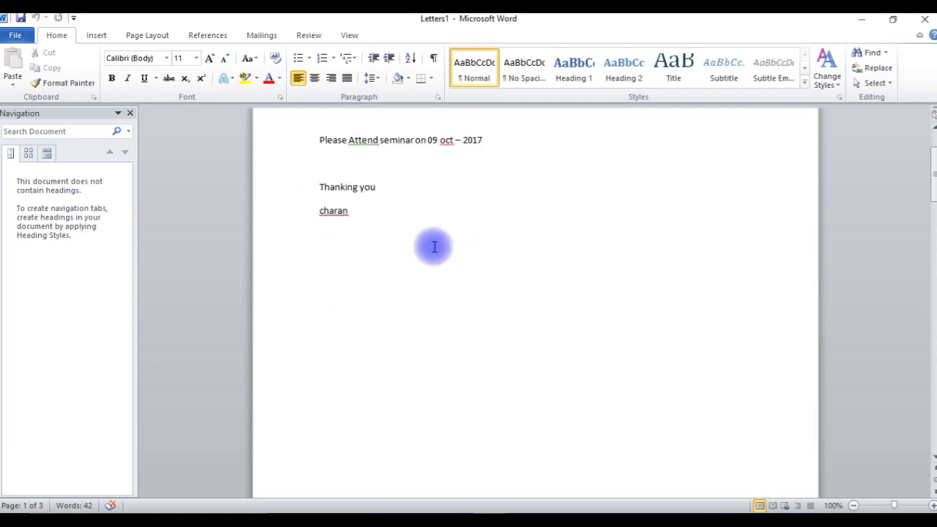
scroll(443, 269, "down", 4)
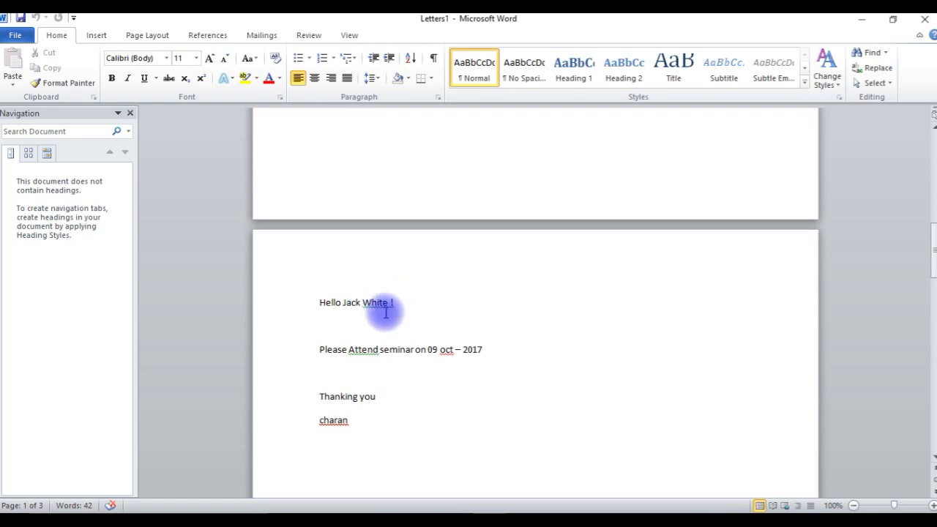
scroll(450, 308, "down", 4)
scroll(451, 308, "down", 15)
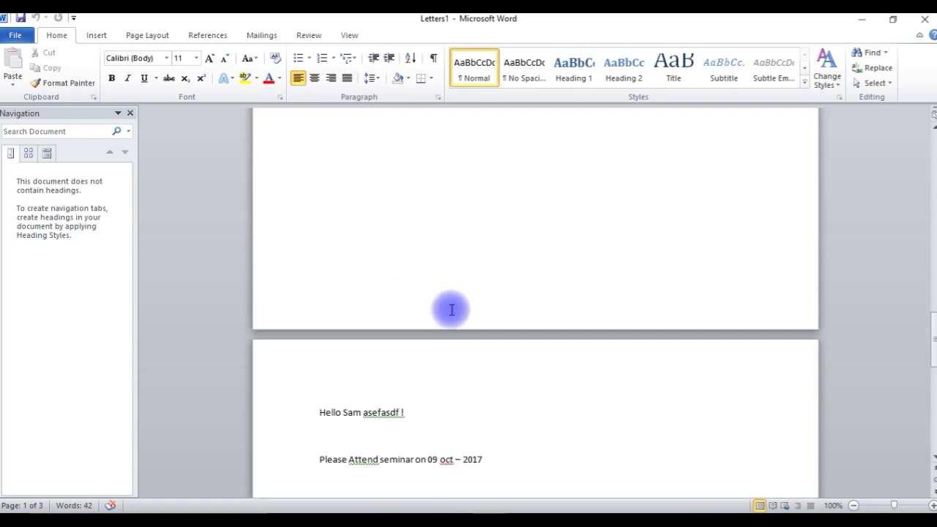